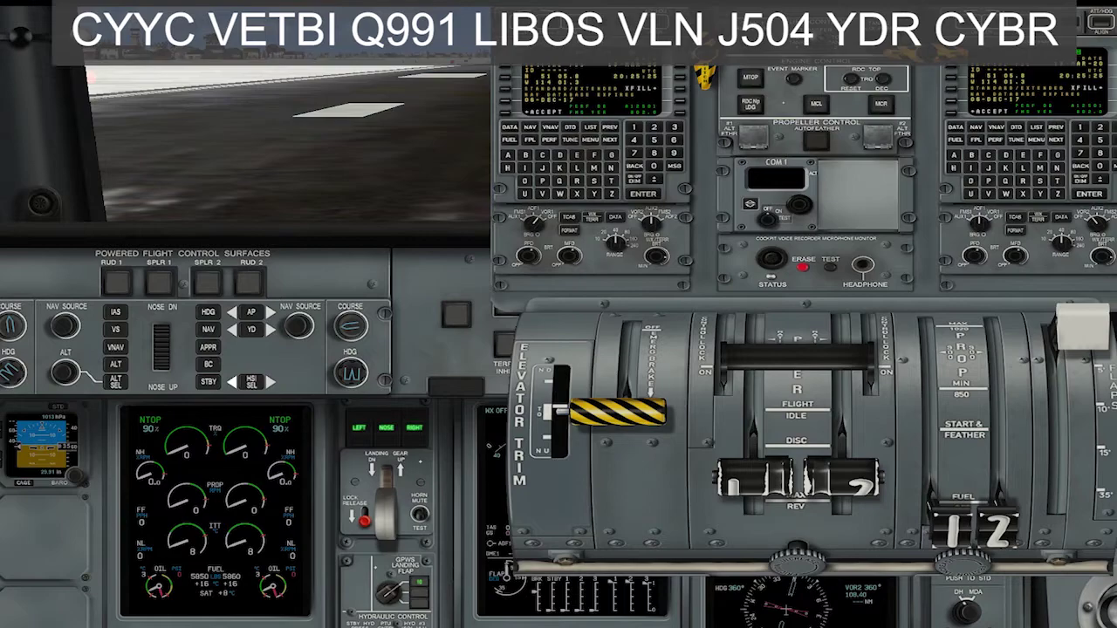
# Step: Pop out the FMS, accept the initial position on INIT, and bring up the empty FPL page
pyautogui.click(1010, 80)
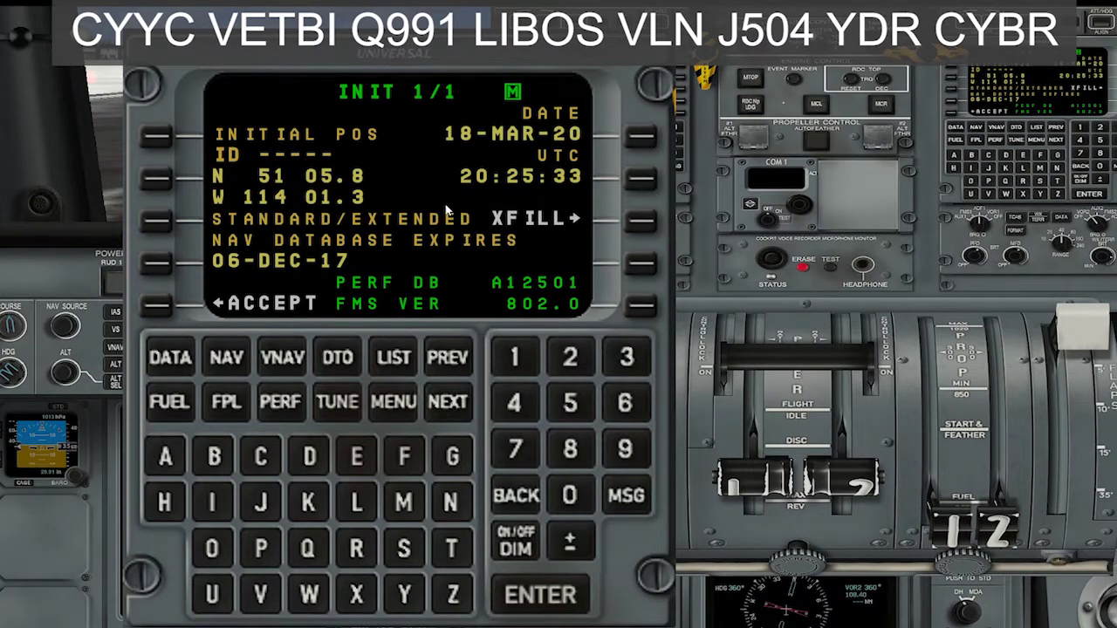
pyautogui.click(157, 310)
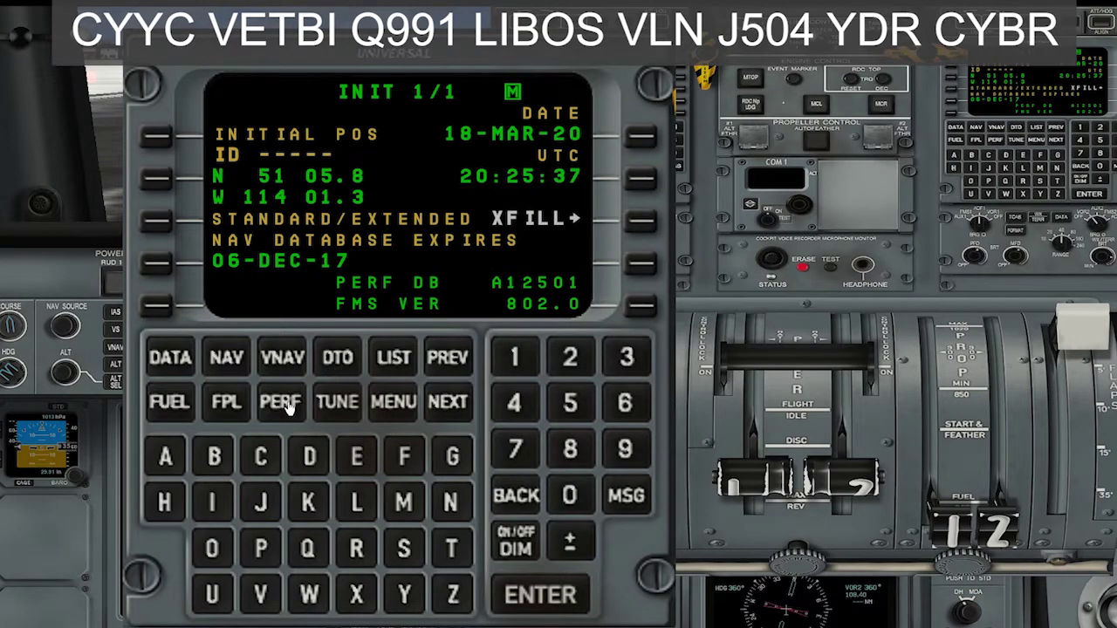
pyautogui.click(225, 403)
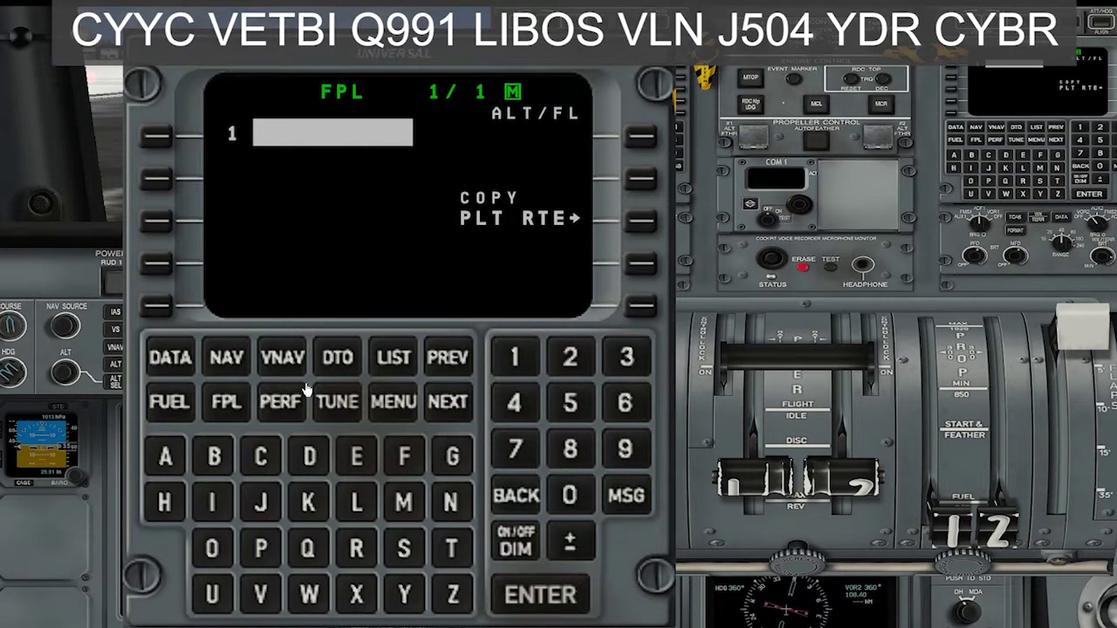
# Step: Enter CYYC as waypoint 1 and accept the Calgary Intl airport page
pyautogui.click(262, 460)
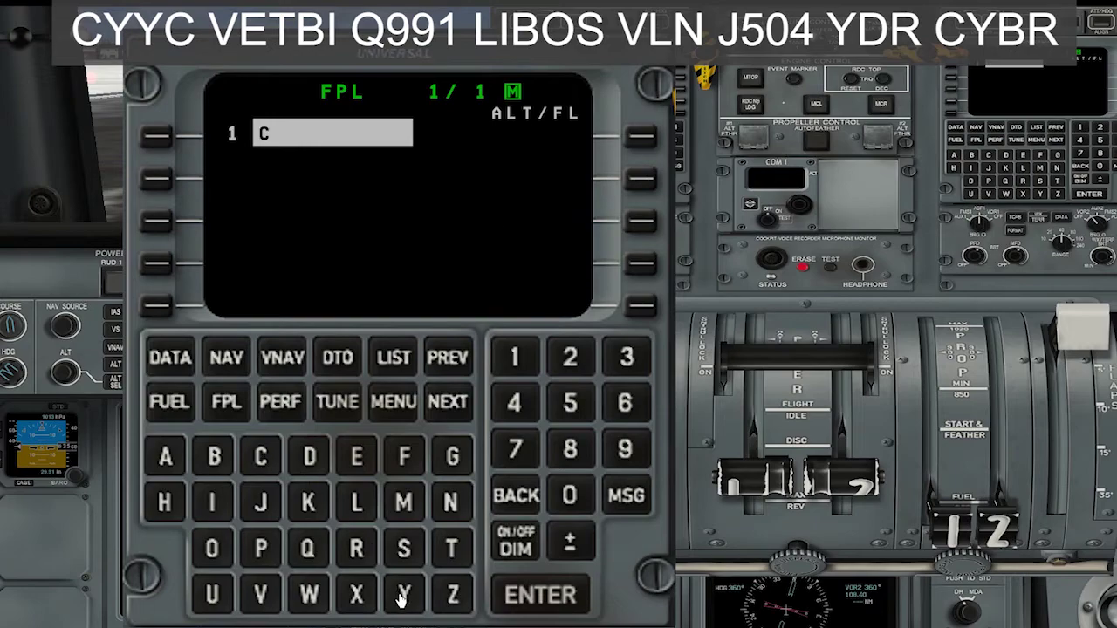
pyautogui.click(401, 596)
pyautogui.click(400, 595)
pyautogui.click(270, 468)
pyautogui.click(536, 611)
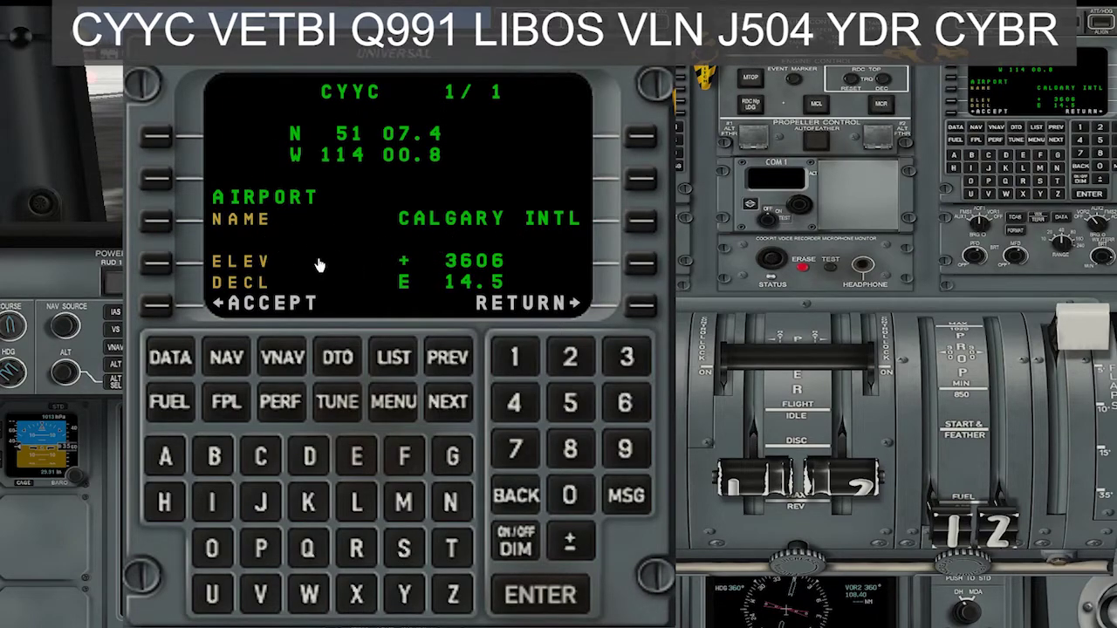
pyautogui.click(536, 609)
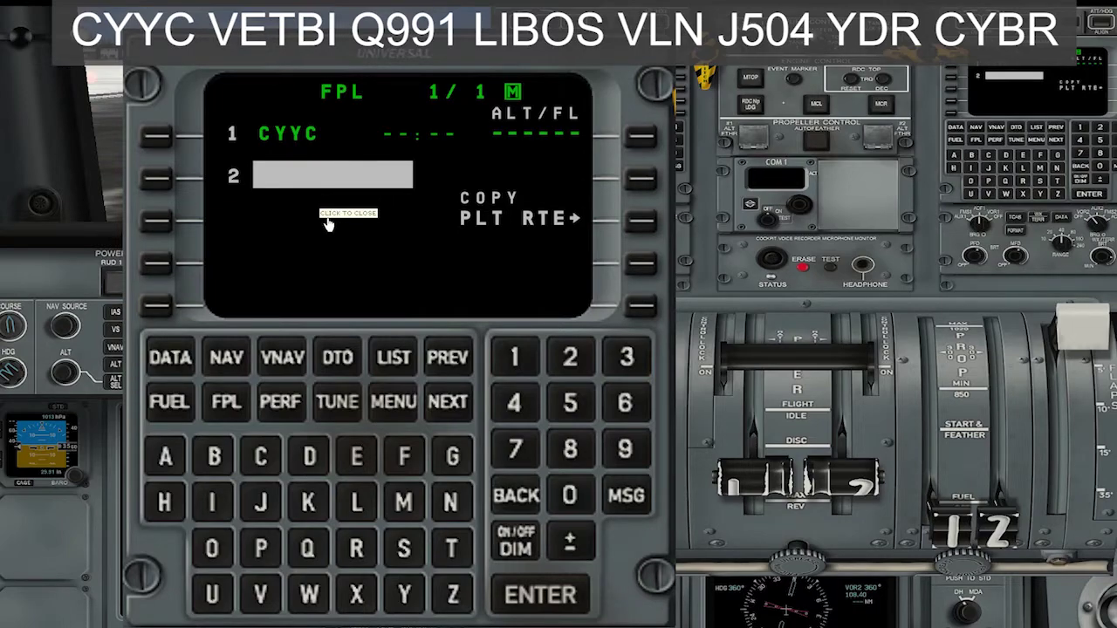
# Step: Add intersection VETBI as waypoint 2 after CYYC, then show the database LIST page
pyautogui.click(259, 586)
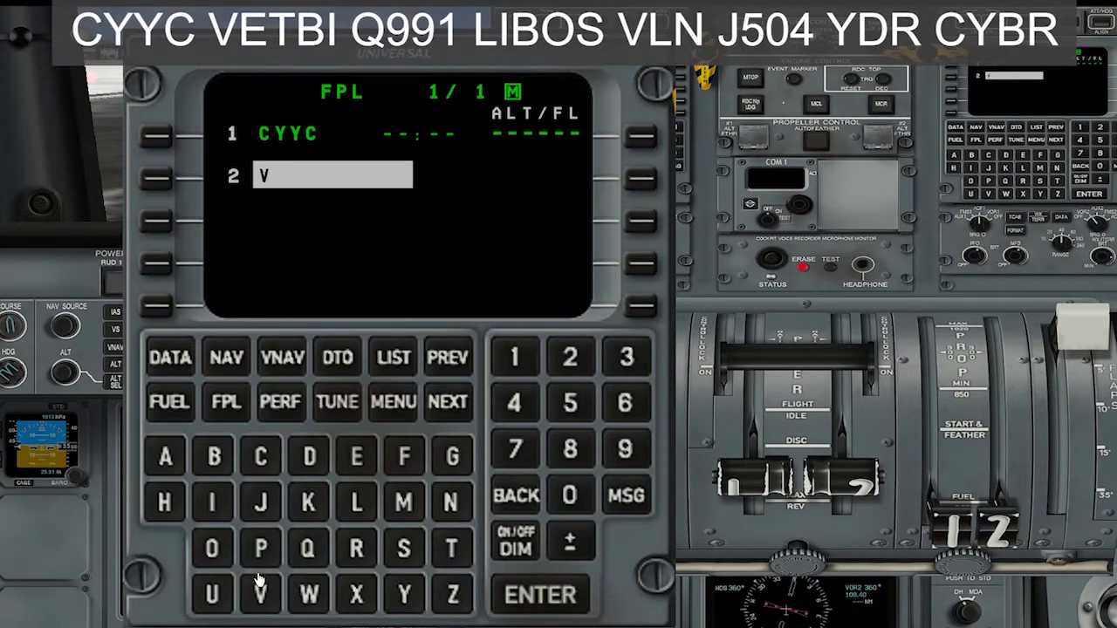
pyautogui.click(355, 457)
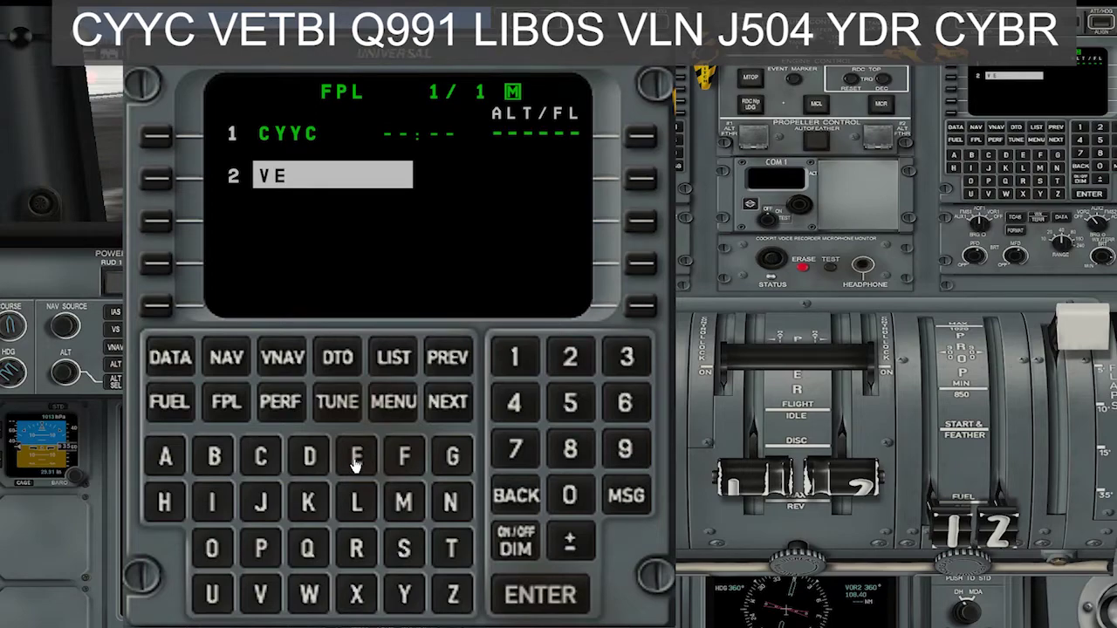
pyautogui.click(443, 557)
pyautogui.click(222, 463)
pyautogui.click(217, 512)
pyautogui.click(520, 597)
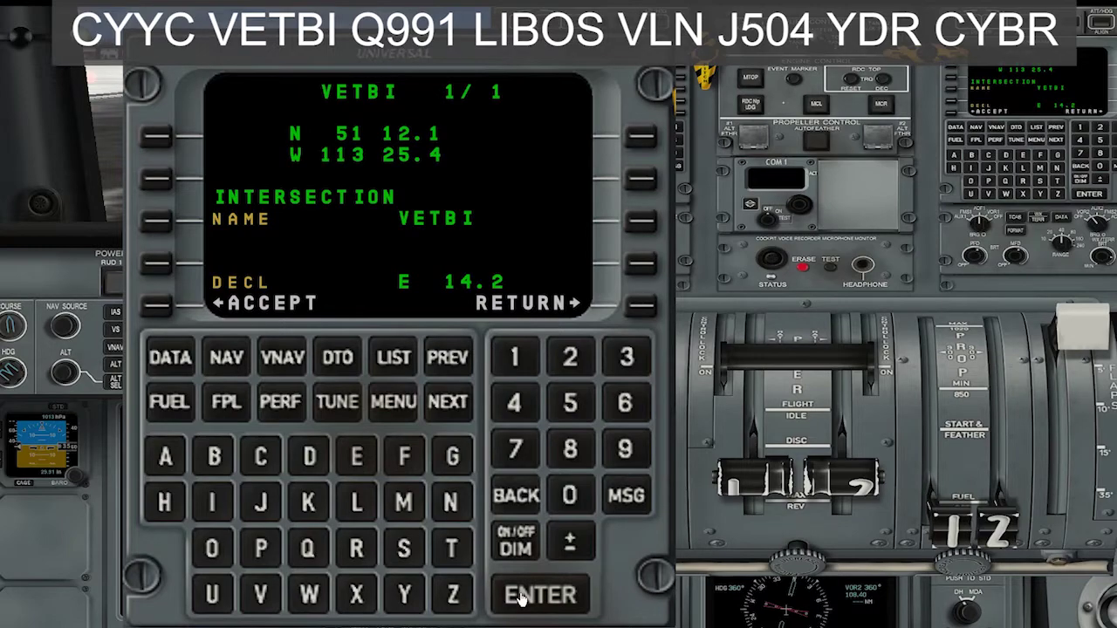
pyautogui.click(520, 597)
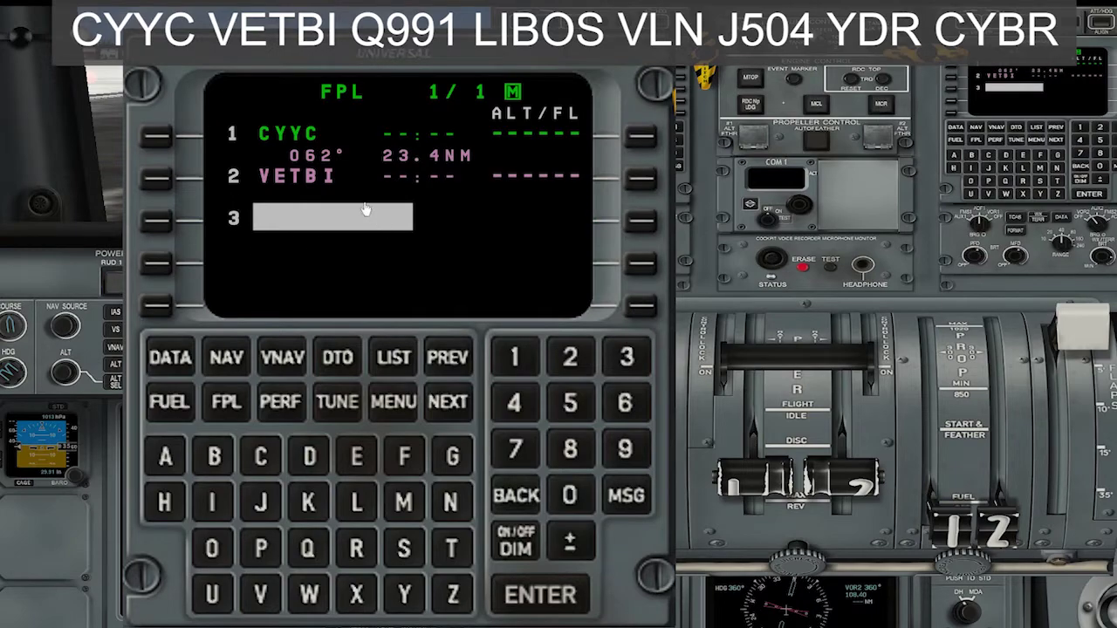
pyautogui.click(394, 362)
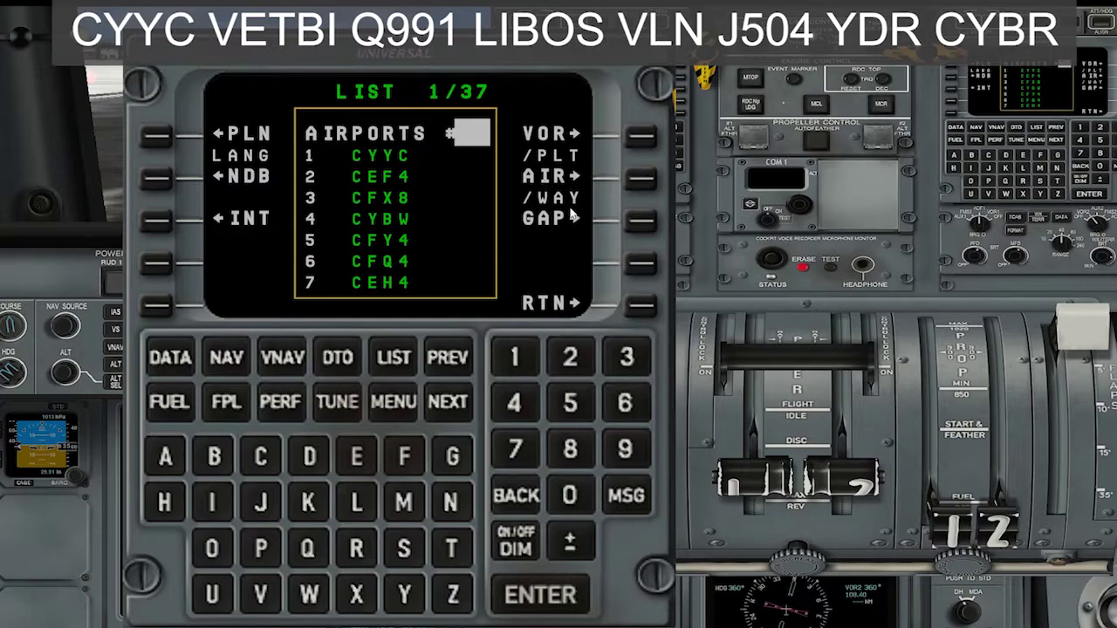
# Step: Insert airway Q991 from VETBI, exiting at LIBOS as waypoint 5
pyautogui.click(638, 183)
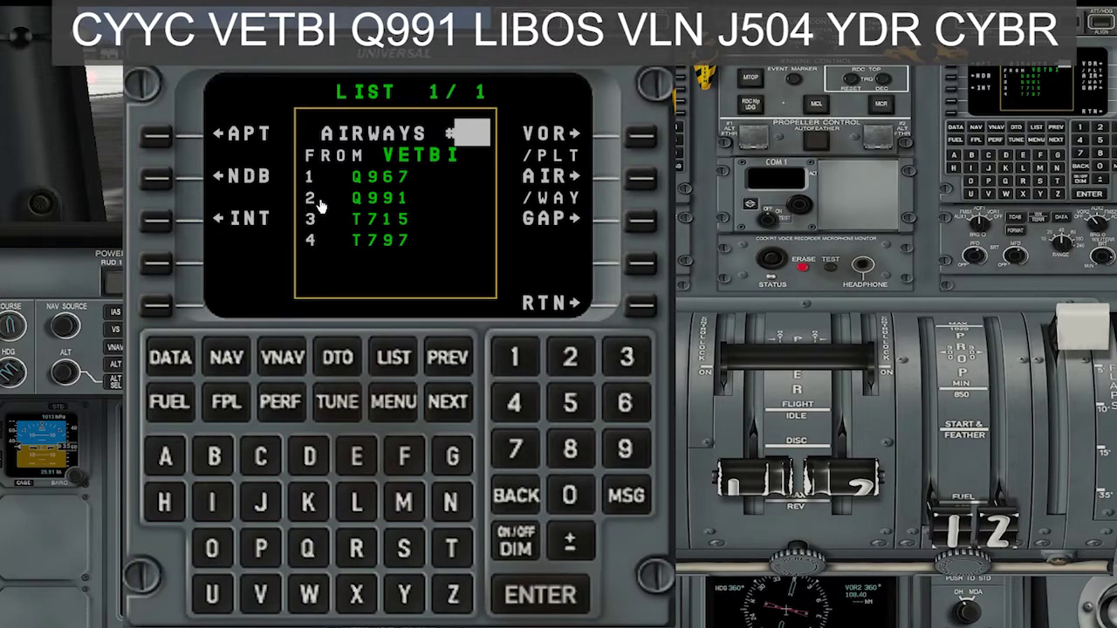
pyautogui.click(570, 365)
pyautogui.click(539, 603)
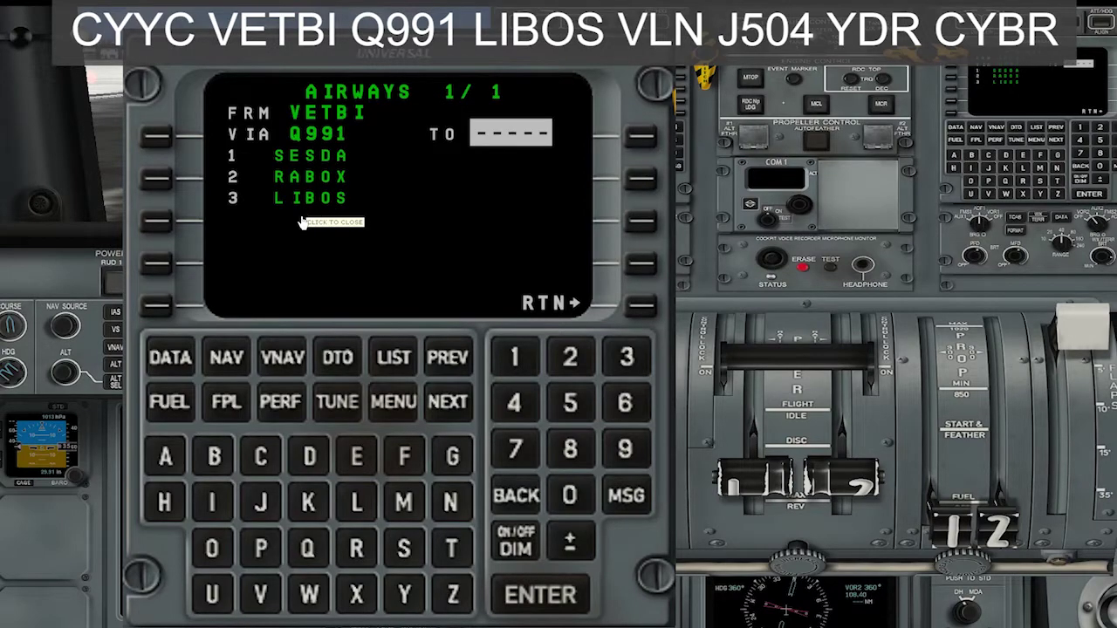
pyautogui.click(630, 357)
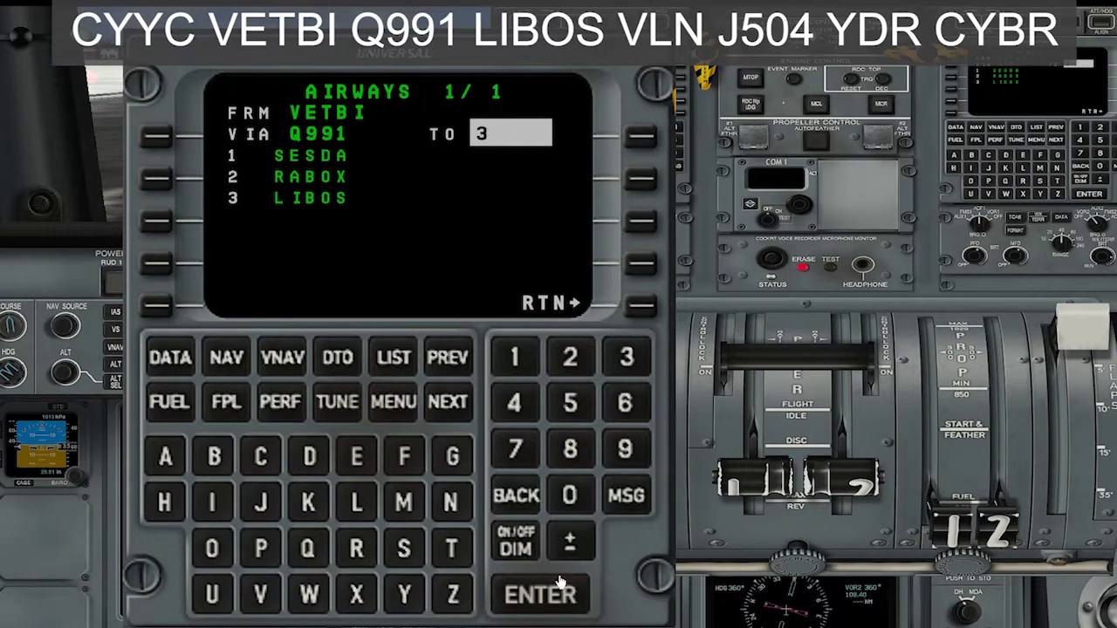
pyautogui.click(537, 594)
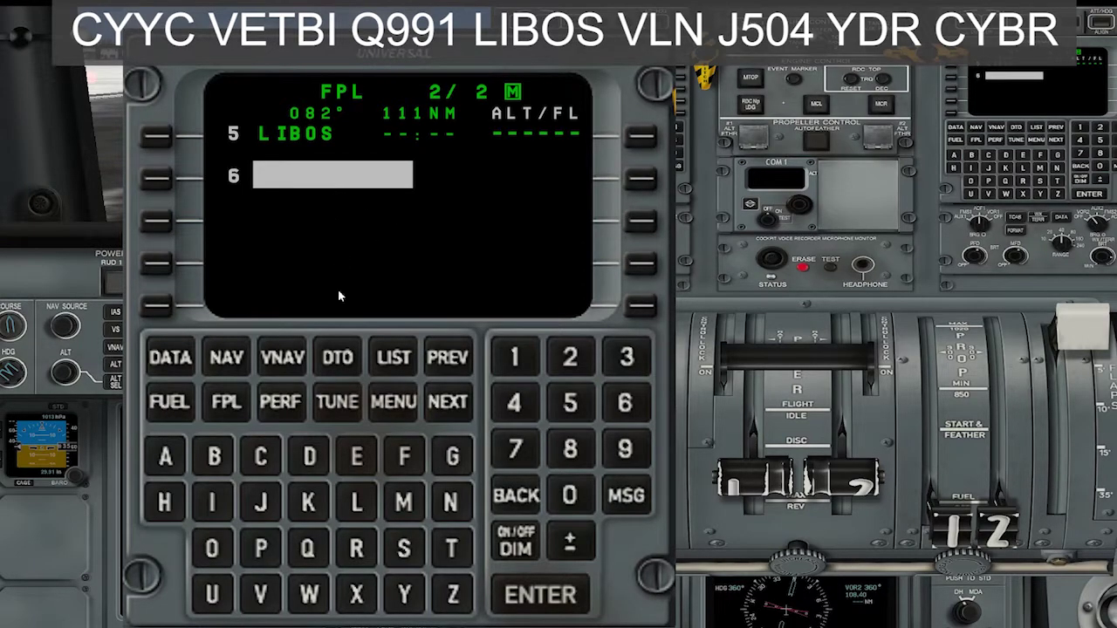
# Step: Add the Lumsden VOR VLN (114.20) as waypoint 6 after LIBOS
pyautogui.click(263, 601)
pyautogui.click(450, 504)
pyautogui.click(540, 597)
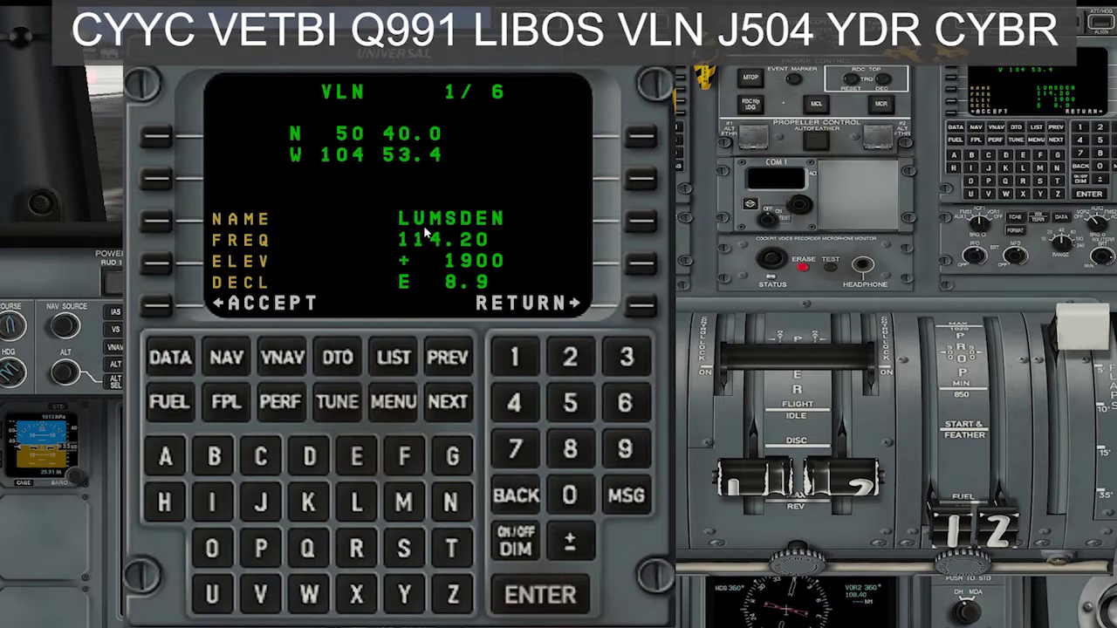
pyautogui.click(541, 604)
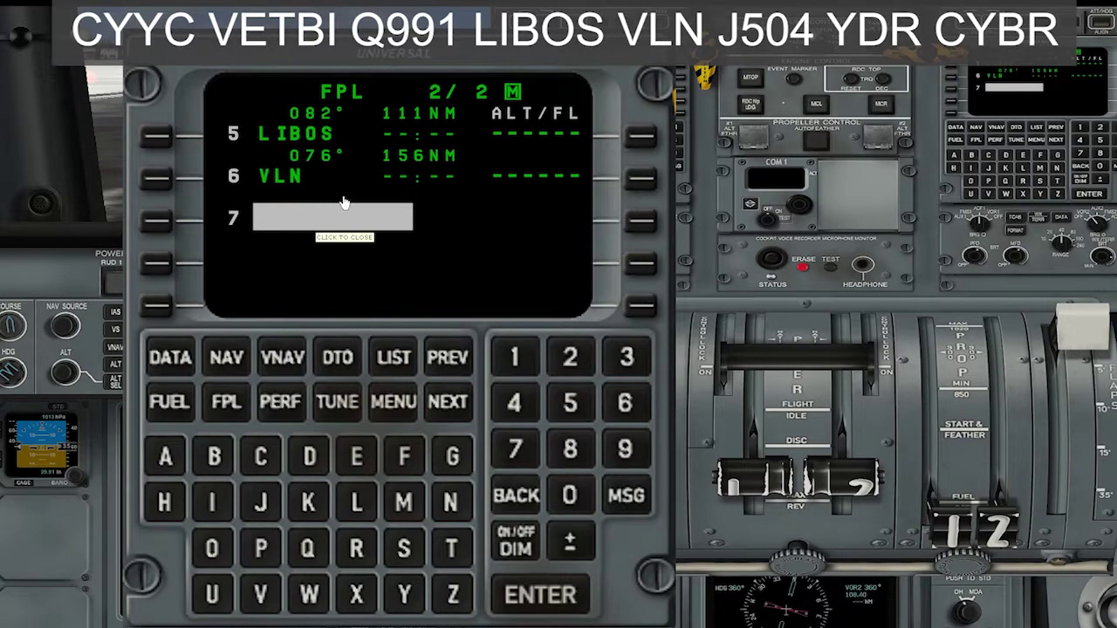
# Step: Route airway J504 from VLN to YDR, making YDR waypoint 7
pyautogui.click(392, 359)
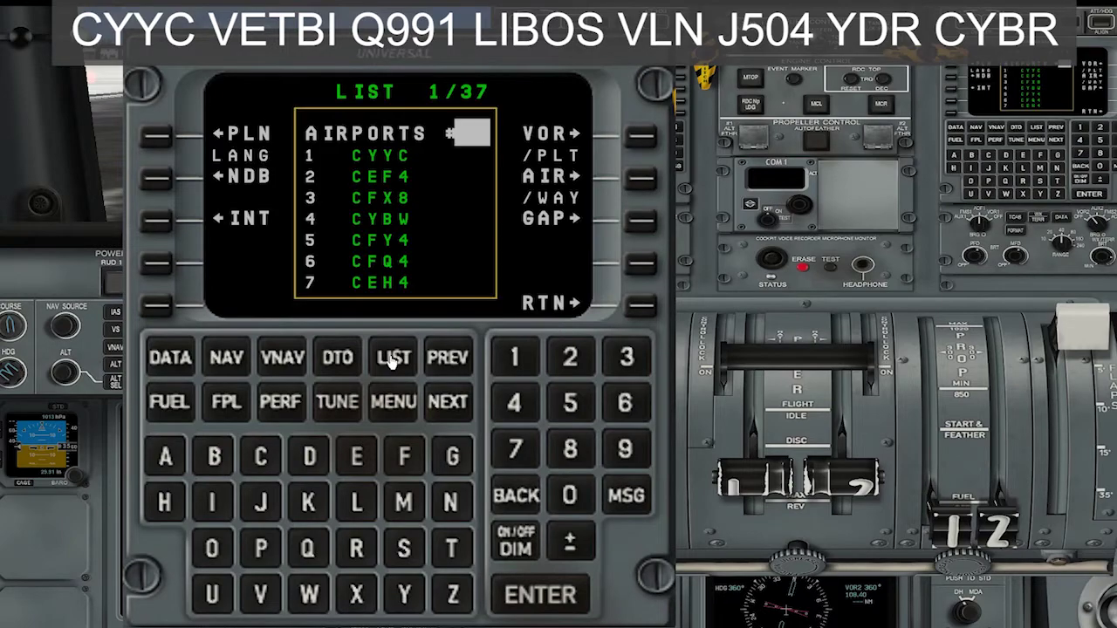
pyautogui.click(635, 180)
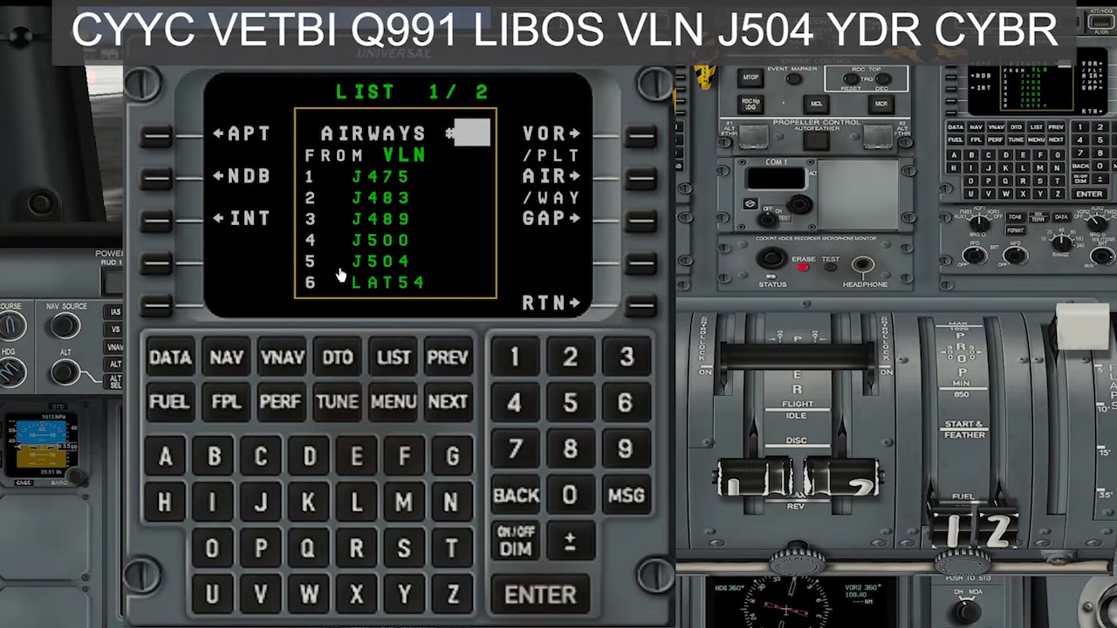
pyautogui.click(569, 404)
pyautogui.click(534, 594)
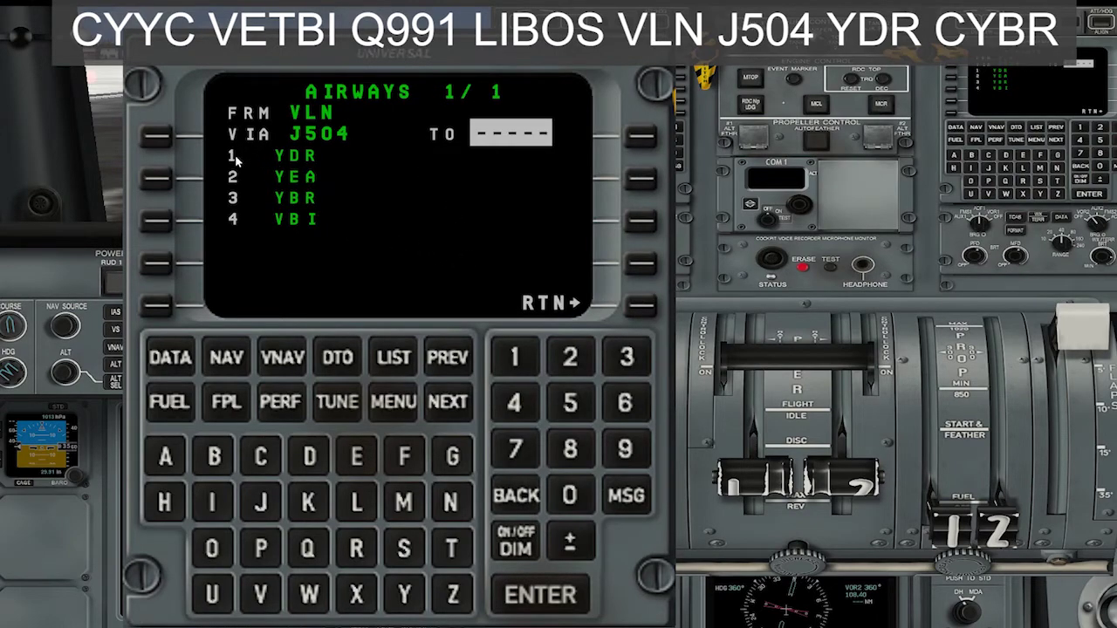
pyautogui.click(515, 358)
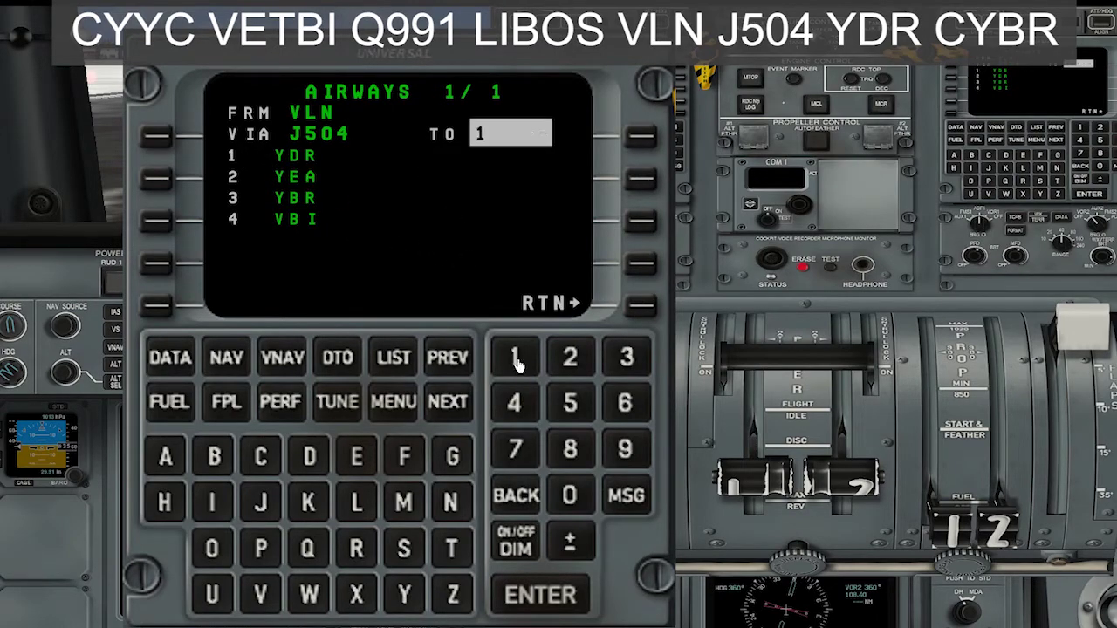
pyautogui.click(543, 602)
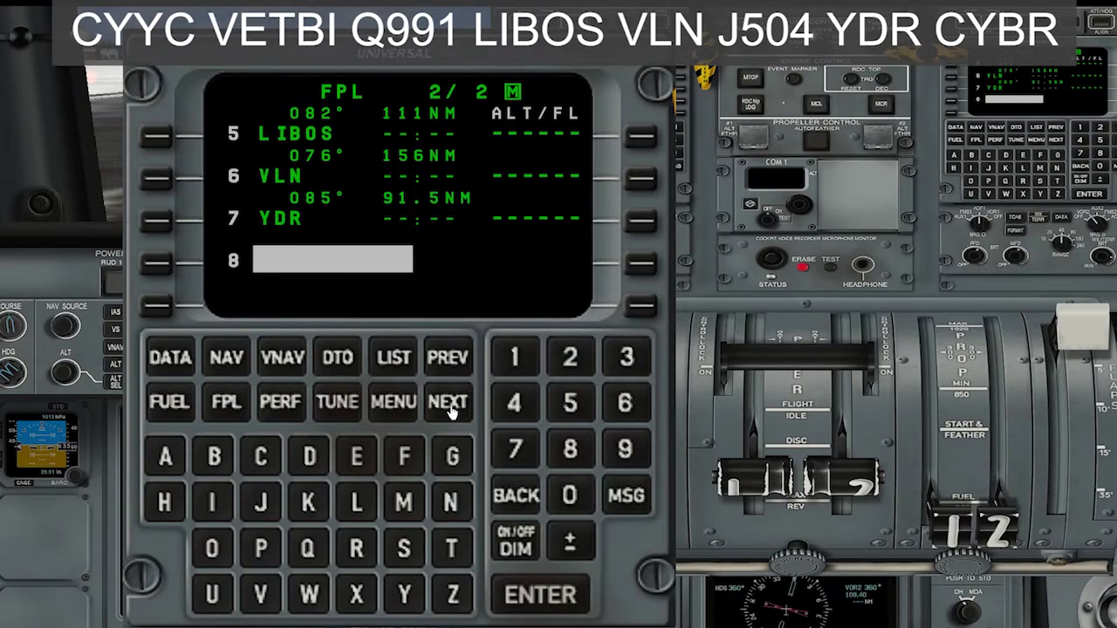
# Step: Add CYBR as the final waypoint 8 and bring up the FUEL 1/5 page
pyautogui.click(261, 458)
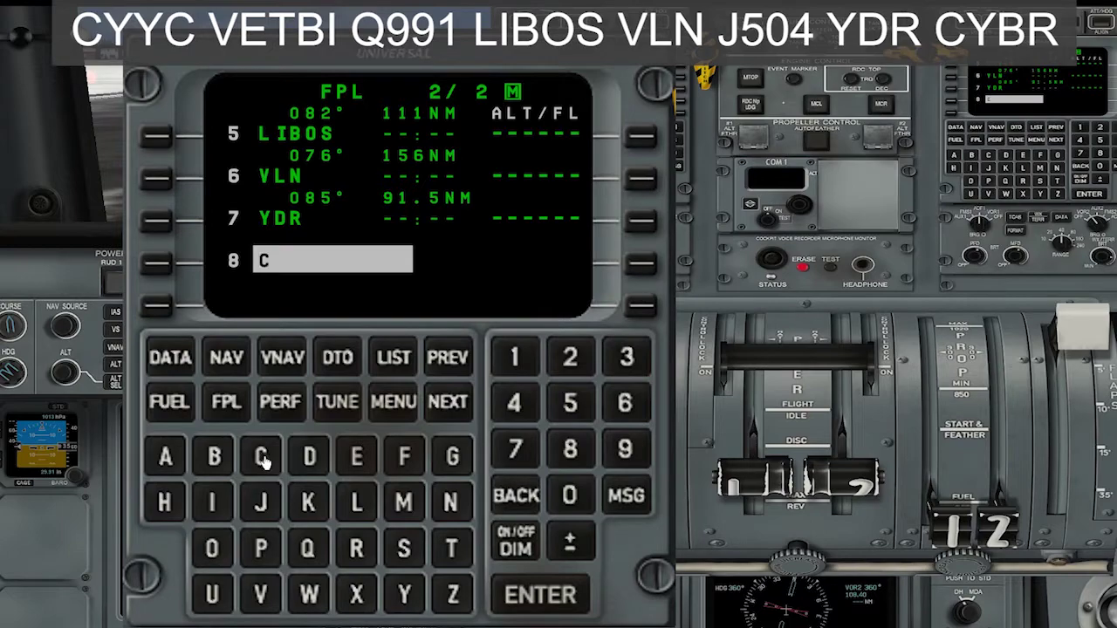
pyautogui.click(402, 601)
pyautogui.click(219, 458)
pyautogui.click(354, 553)
pyautogui.click(524, 599)
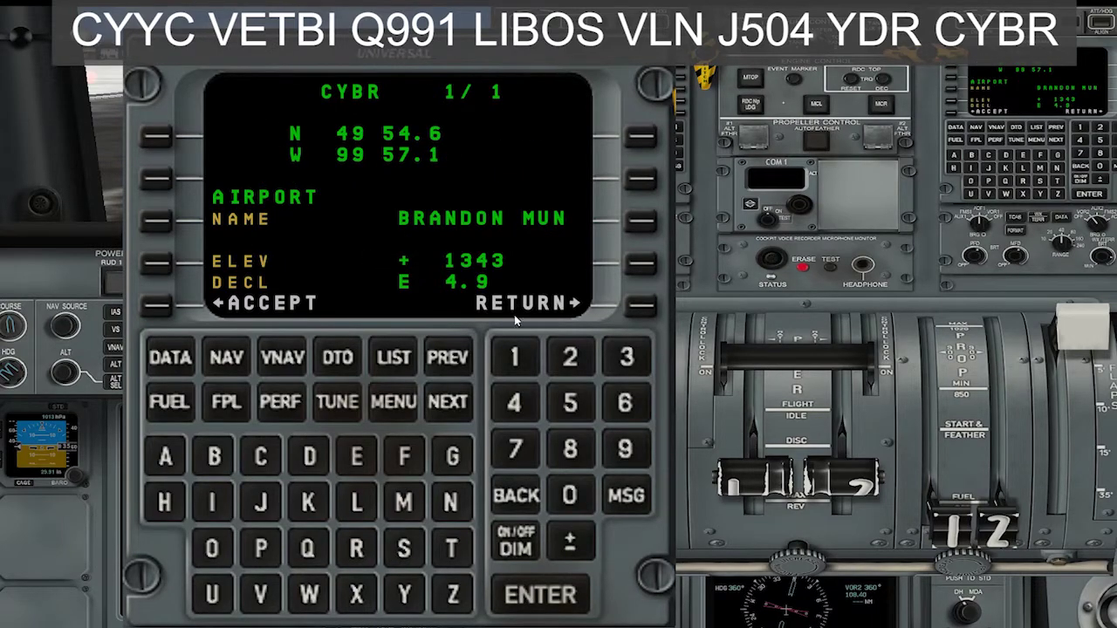
pyautogui.click(541, 599)
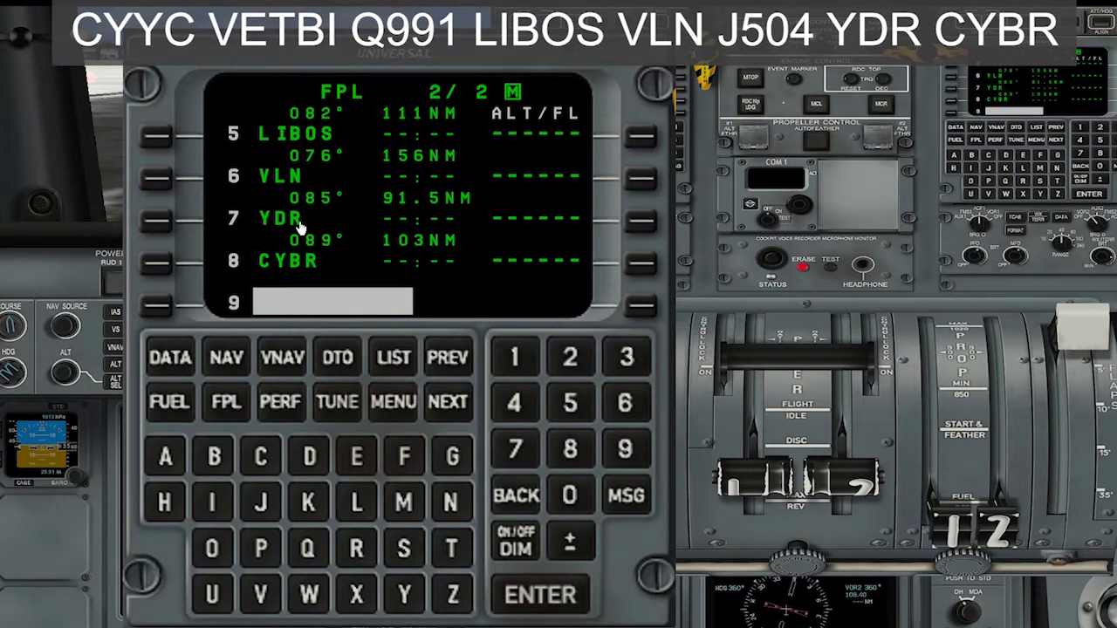
pyautogui.click(175, 407)
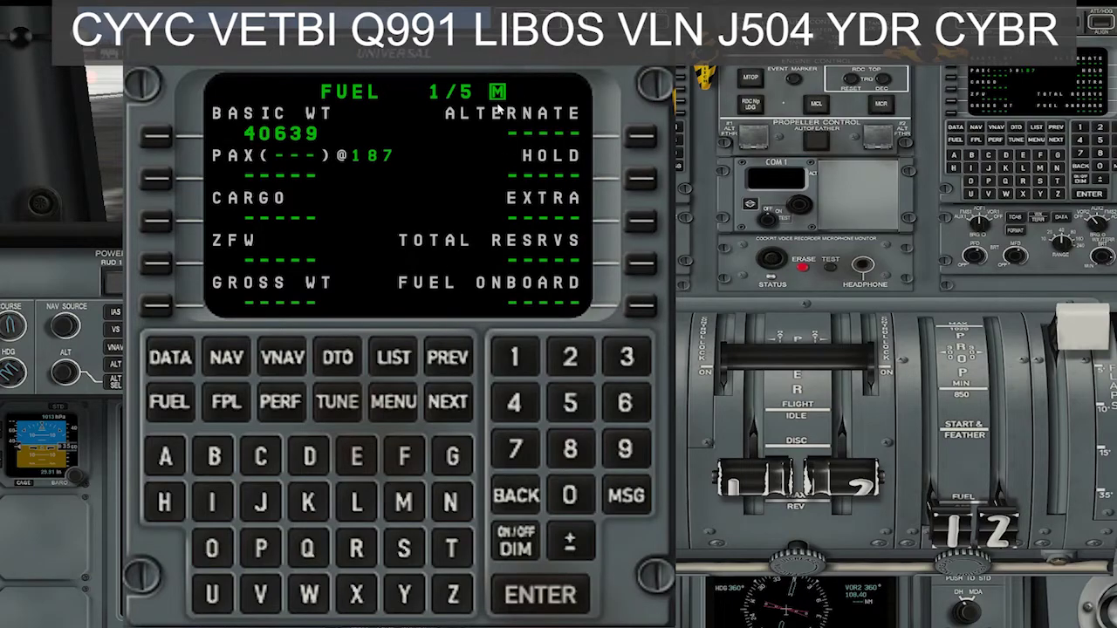
pyautogui.click(447, 402)
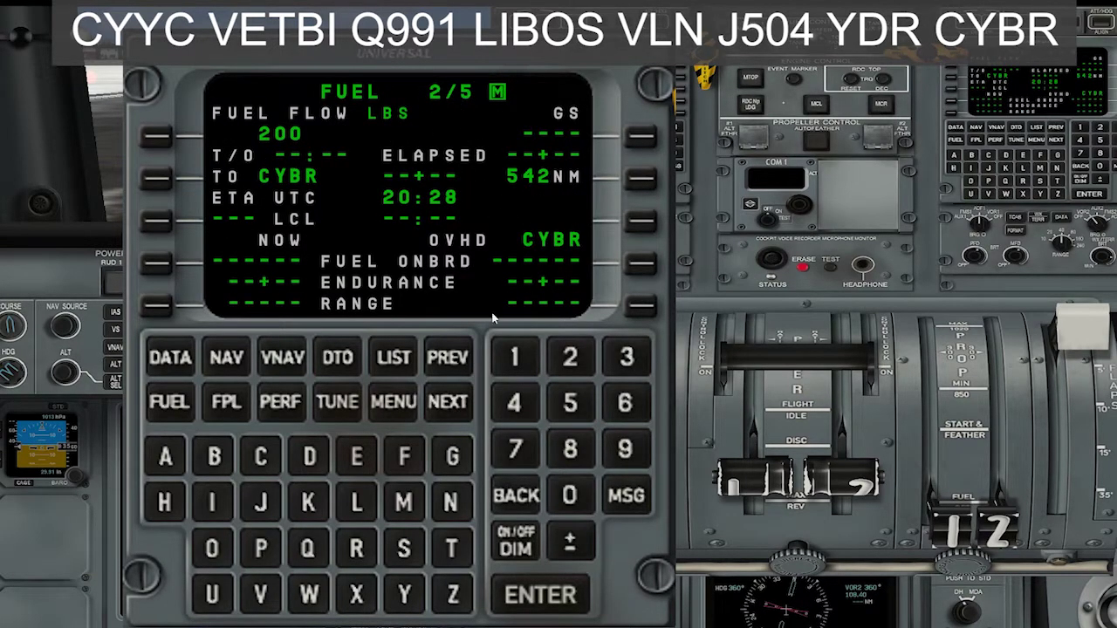
pyautogui.click(171, 406)
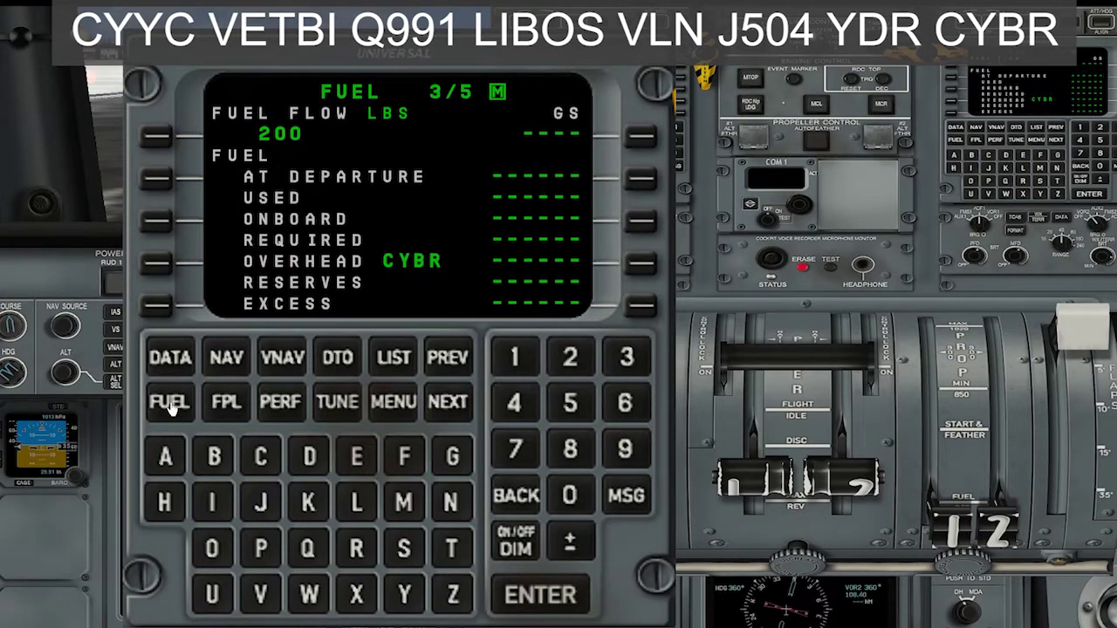
pyautogui.click(170, 406)
pyautogui.click(169, 402)
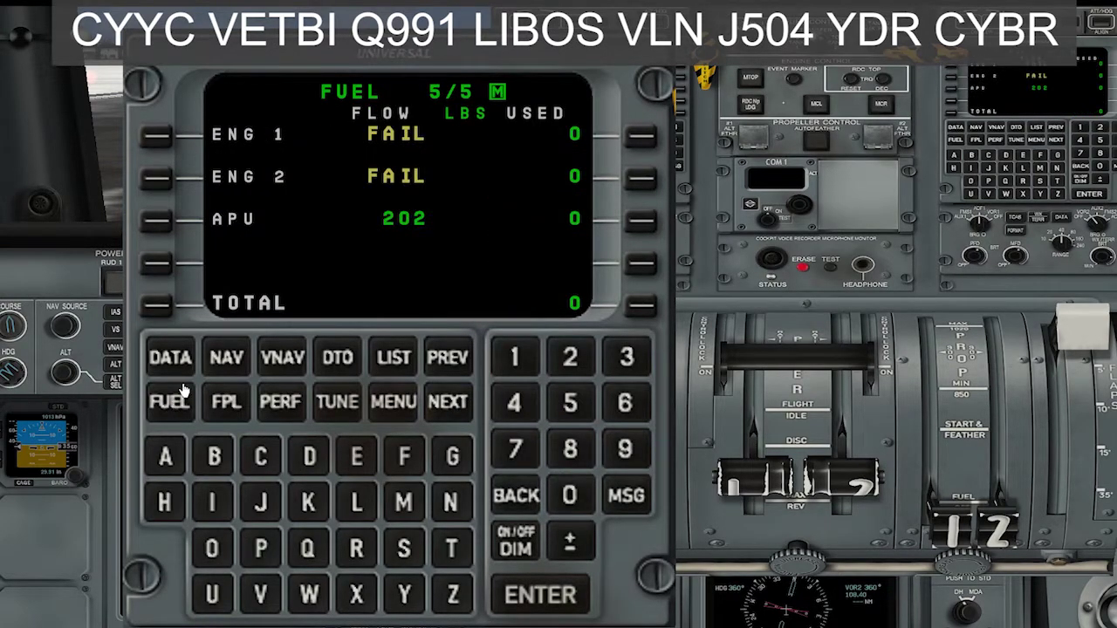
pyautogui.click(179, 397)
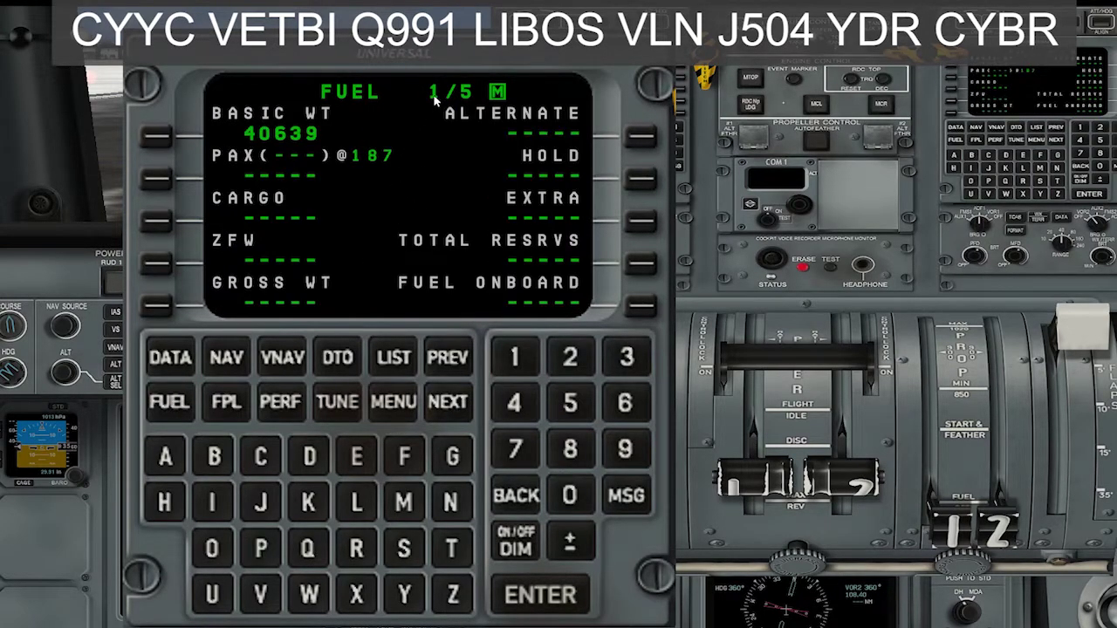
pyautogui.click(449, 403)
pyautogui.click(452, 363)
pyautogui.click(450, 402)
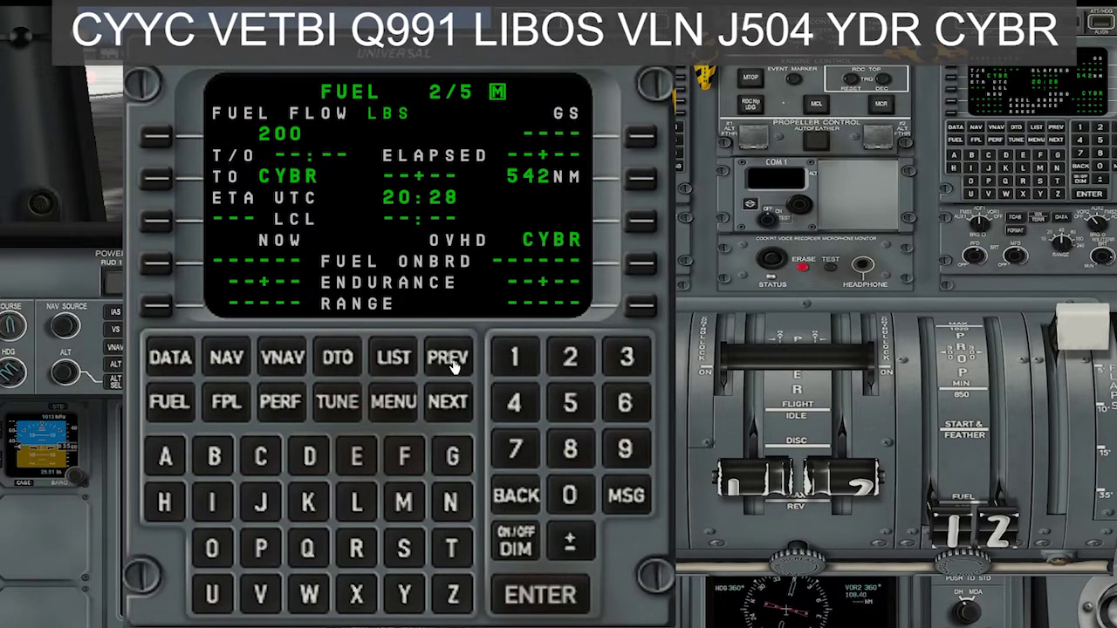
pyautogui.click(452, 365)
pyautogui.click(450, 403)
pyautogui.click(467, 350)
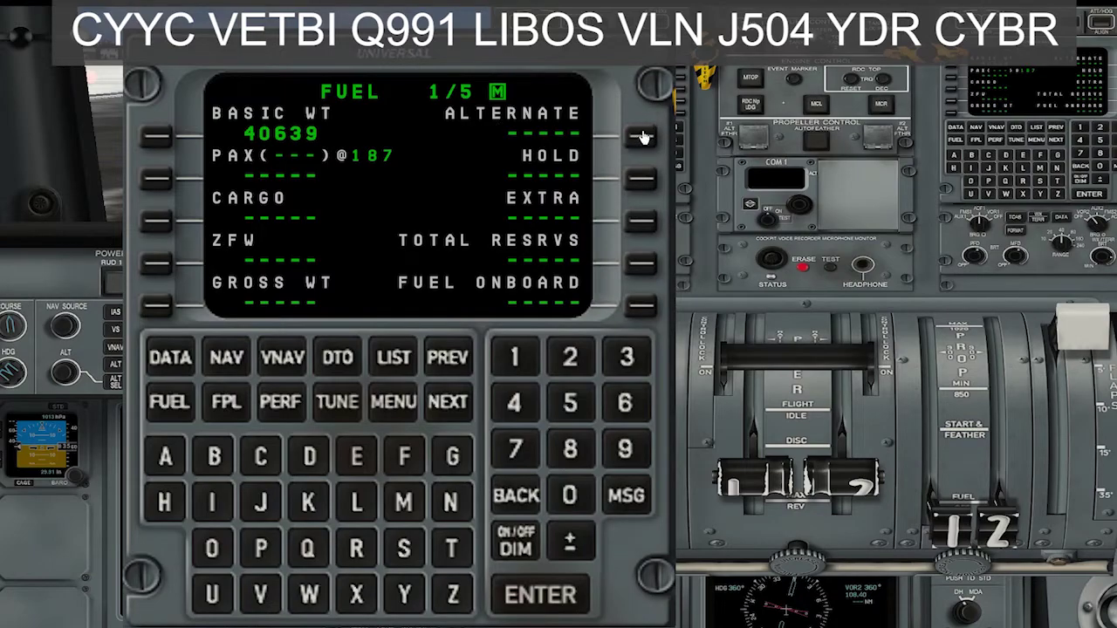
# Step: Set alternate fuel to 1300 and hold fuel to 0
pyautogui.click(643, 137)
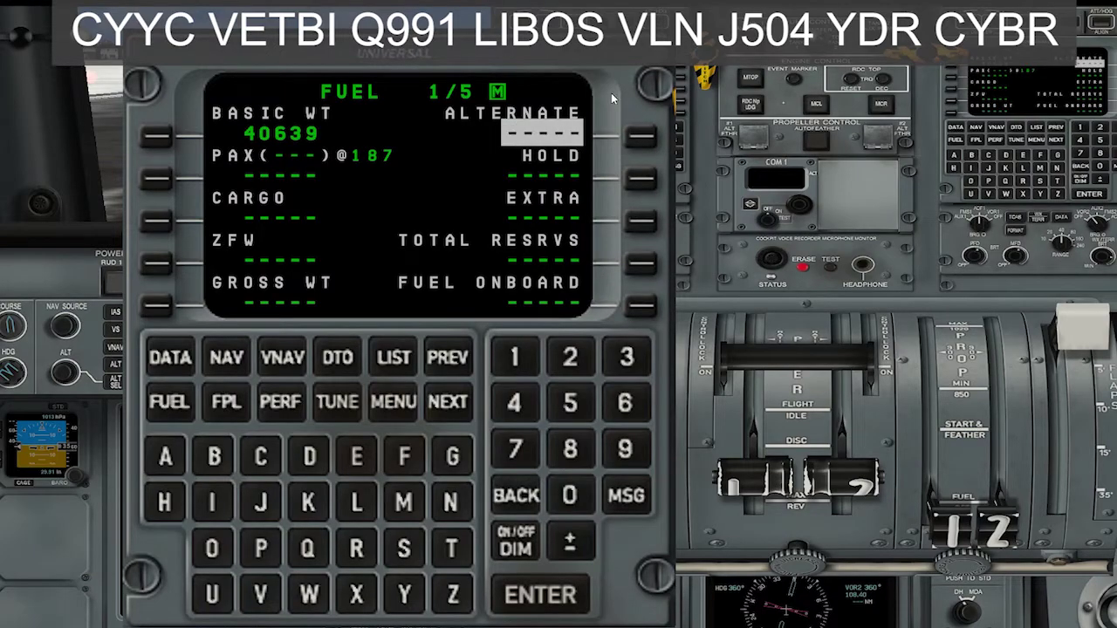
pyautogui.click(515, 365)
pyautogui.click(630, 367)
pyautogui.click(569, 495)
pyautogui.click(569, 495)
pyautogui.click(550, 595)
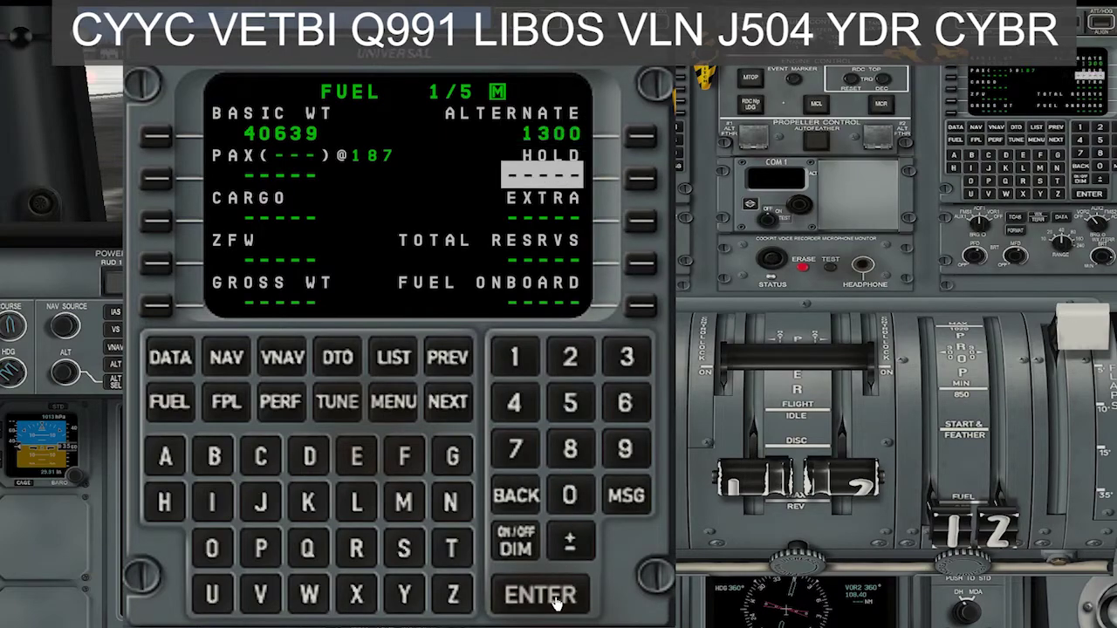
pyautogui.click(569, 495)
pyautogui.click(542, 602)
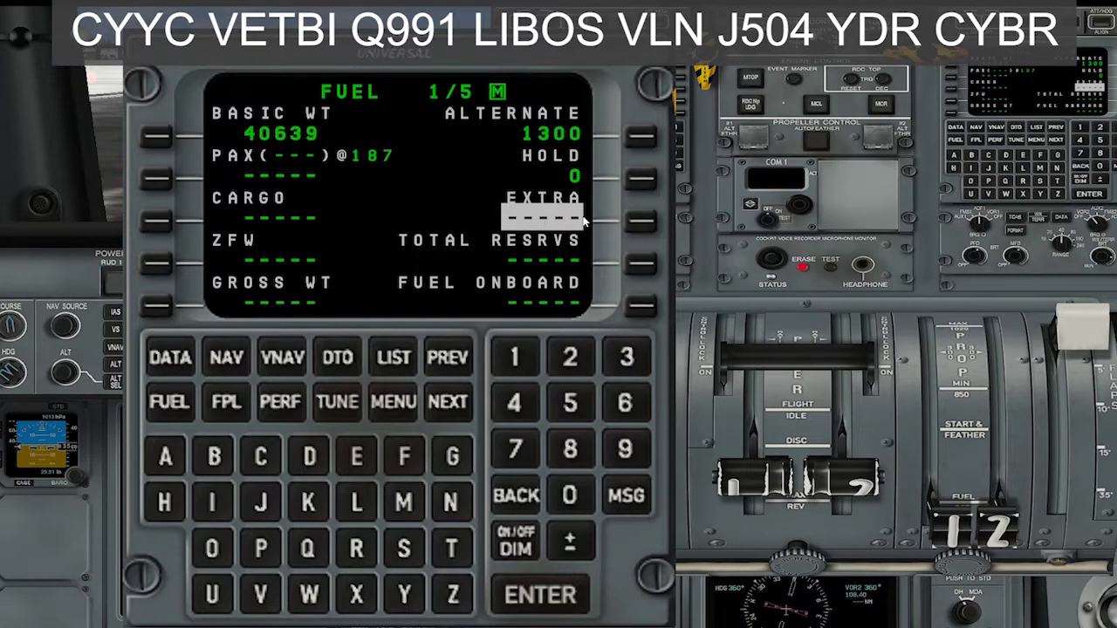
# Step: Enter extra fuel of 1410, bringing total reserves to 2710
pyautogui.click(514, 358)
pyautogui.click(517, 407)
pyautogui.click(516, 366)
pyautogui.click(578, 492)
pyautogui.click(545, 604)
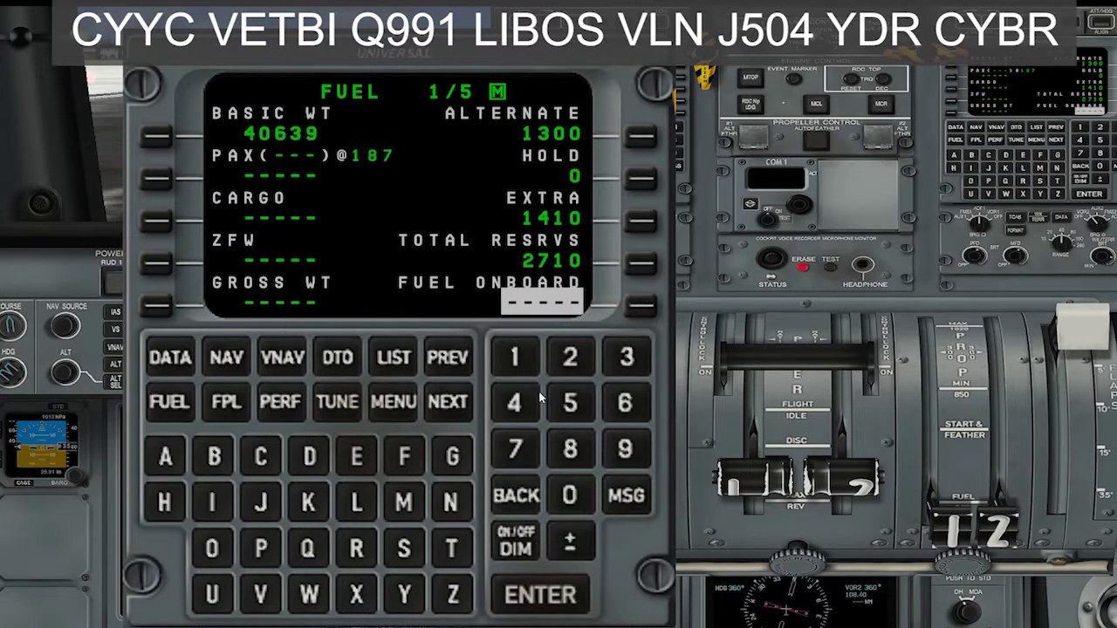
# Step: Enter 10000 as fuel onboard, which the FMS shows as 9997
pyautogui.click(514, 359)
pyautogui.click(571, 496)
pyautogui.click(571, 496)
pyautogui.click(571, 497)
pyautogui.click(571, 496)
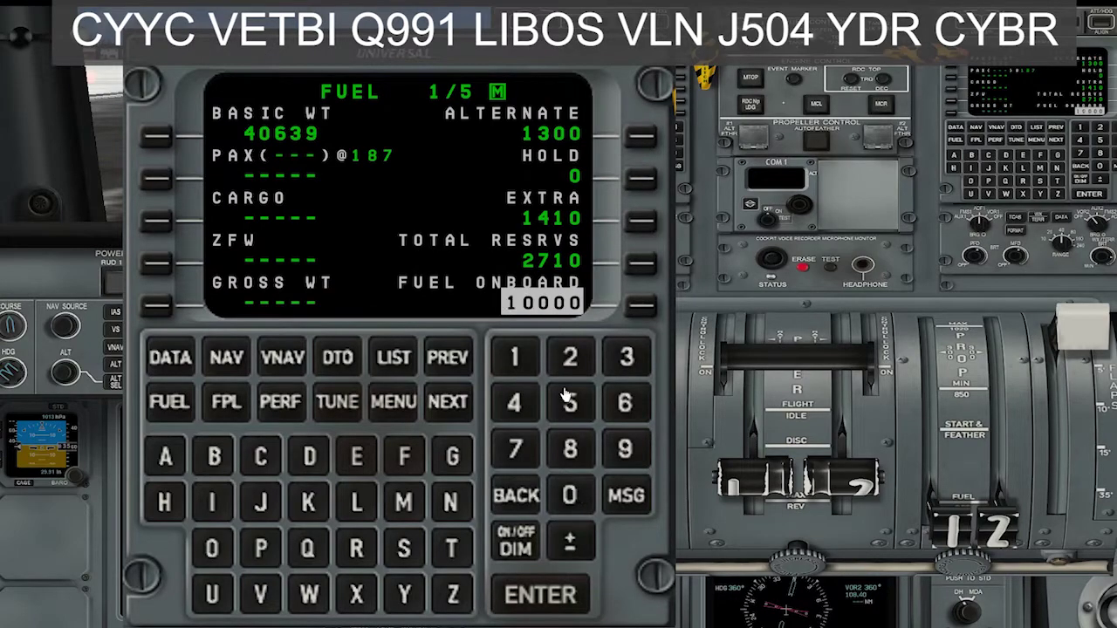
pyautogui.click(543, 597)
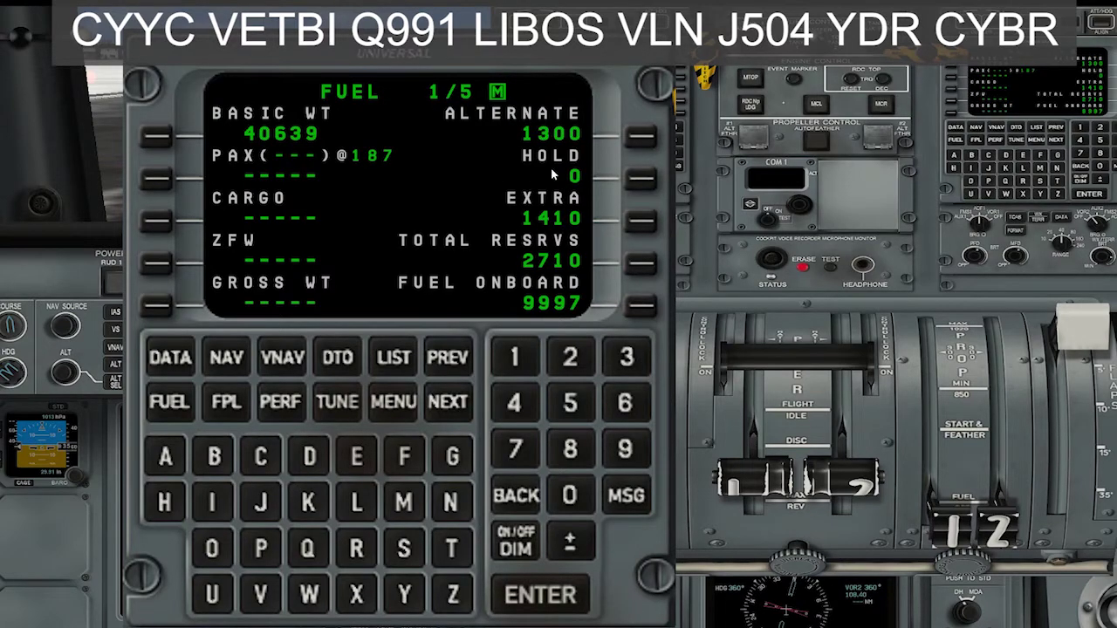
# Step: Return to the flight plan and advance to page 2/2 listing LIBOS through CYBR
pyautogui.click(230, 408)
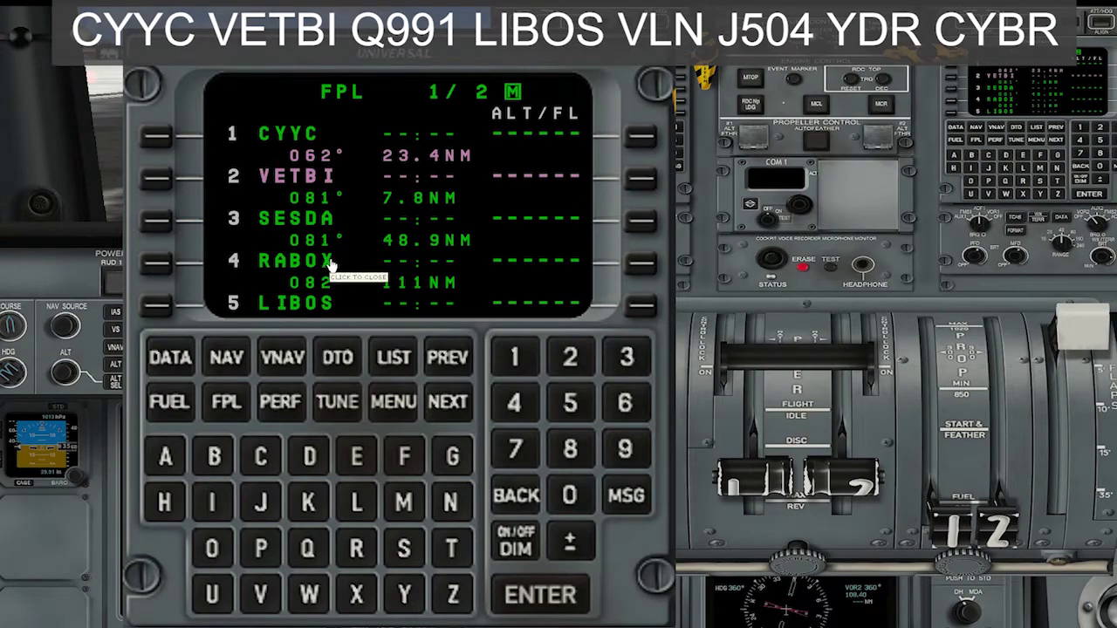
pyautogui.click(450, 407)
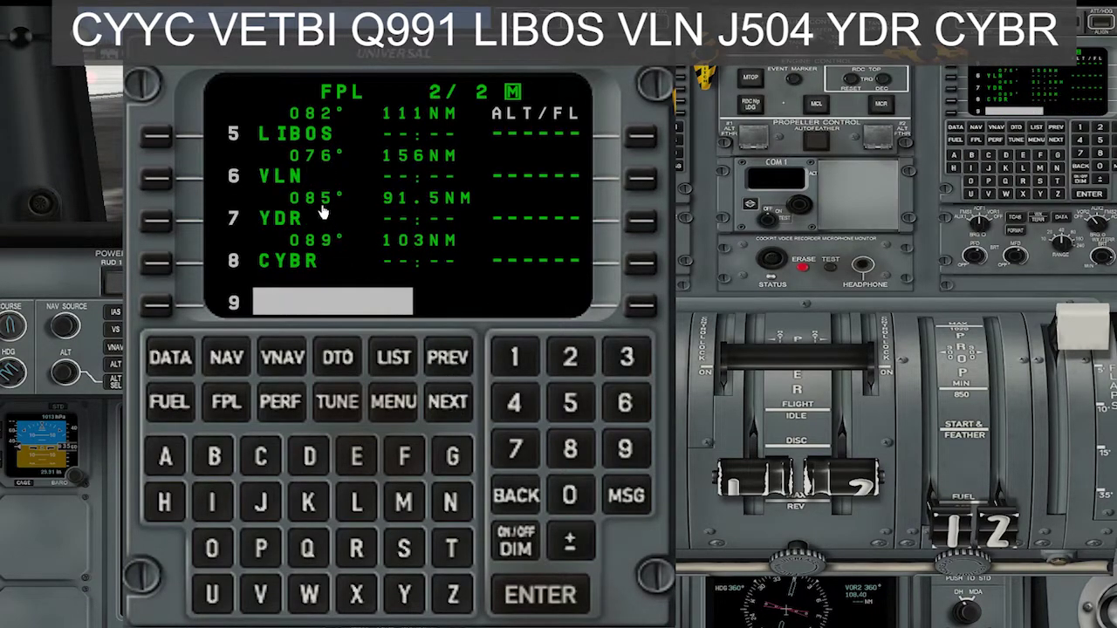